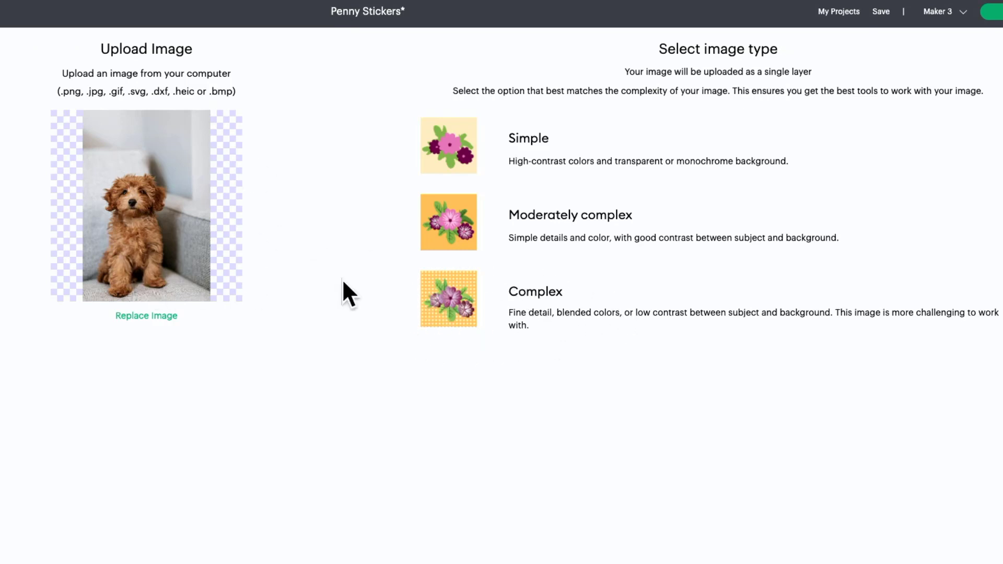
Set the puppy photo's image type to Complex and continue to background removal.
click(463, 304)
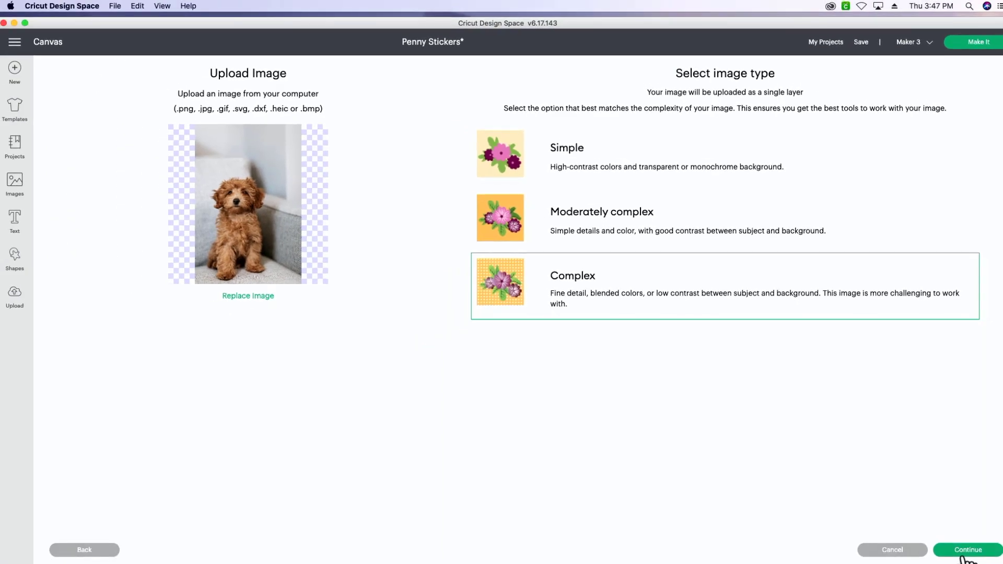
click(963, 555)
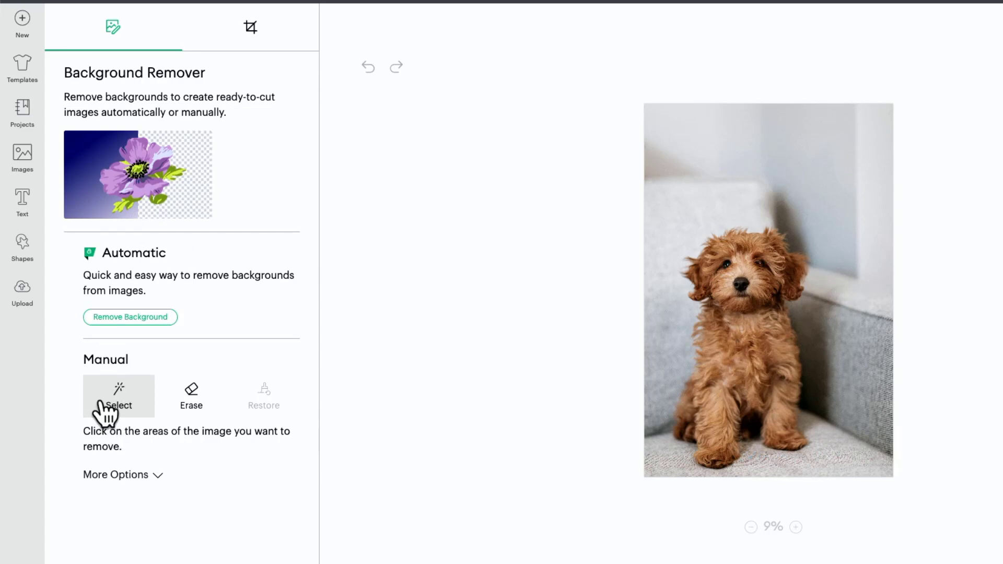
Remove the pale wall and cushion areas beside the puppy's head with the manual Select tool.
click(695, 140)
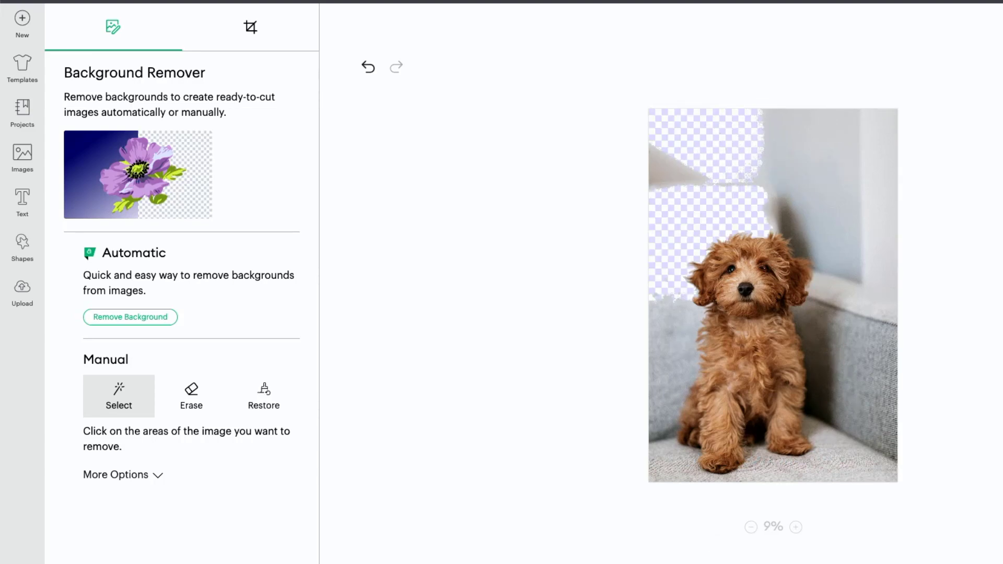
click(796, 526)
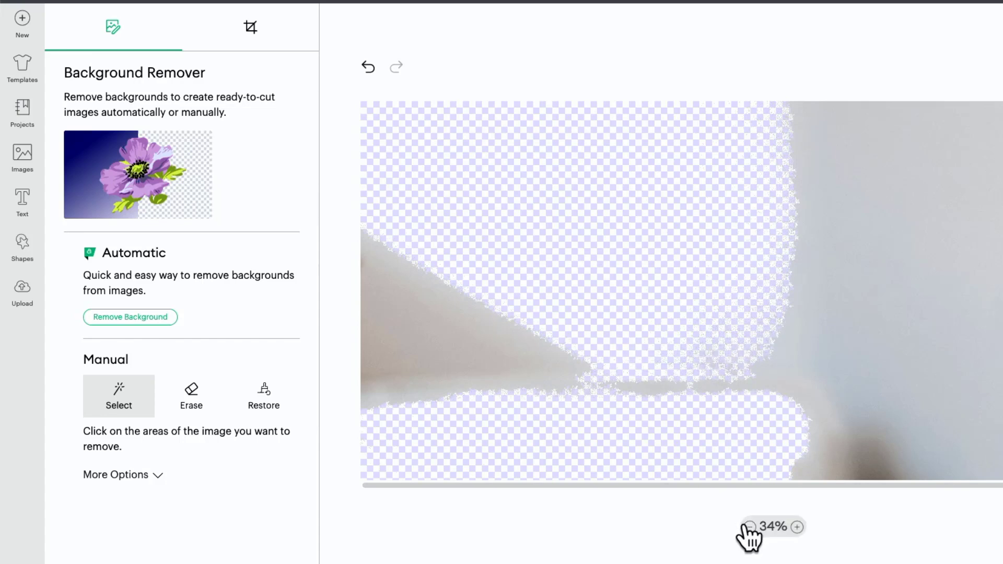
click(750, 526)
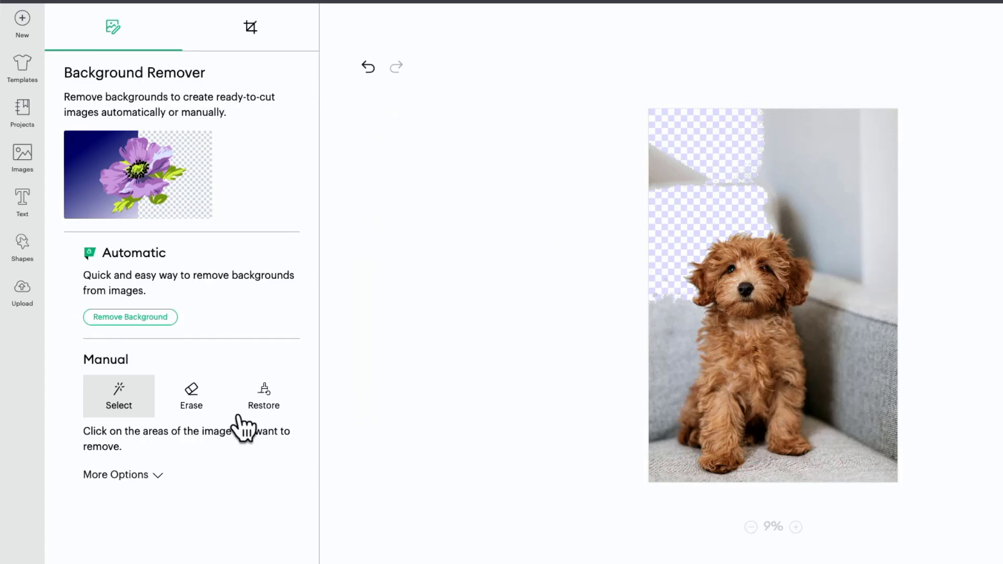
Erase a freehand streak from the wall across the puppy's forehead with an eraser size of 89.
click(194, 421)
drag(120, 493, 260, 494)
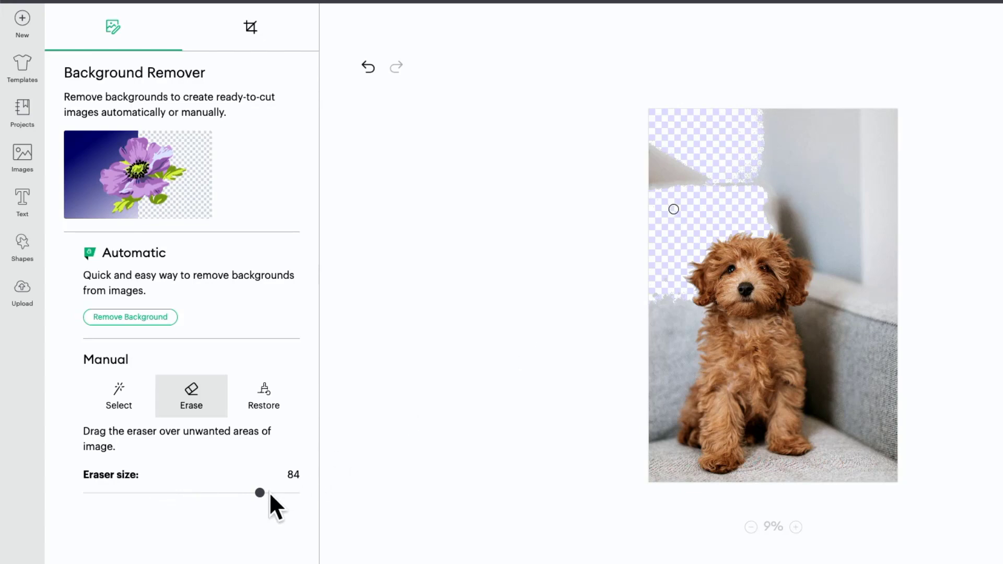
drag(264, 493, 103, 493)
click(795, 527)
click(795, 527)
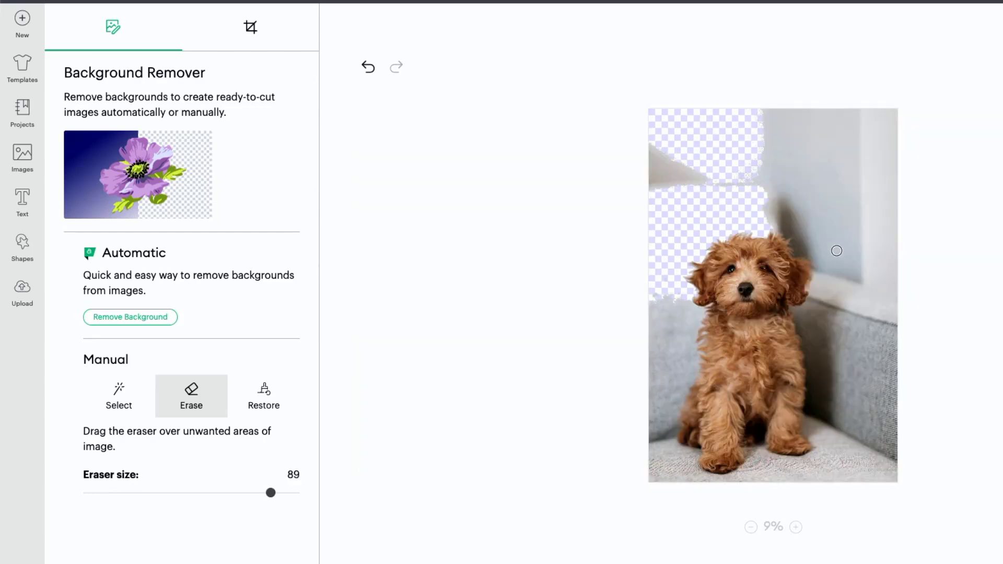
mouse_move(836, 251)
mouse_down()
mouse_move(796, 221)
mouse_move(836, 228)
mouse_move(823, 183)
mouse_move(832, 209)
mouse_move(802, 226)
mouse_move(810, 240)
mouse_move(745, 264)
mouse_up()
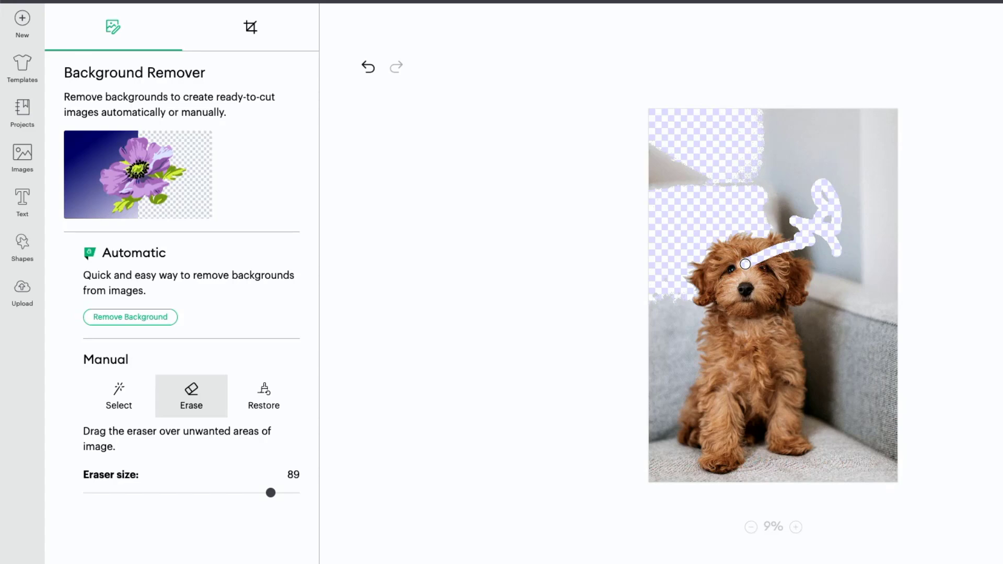
Restore the erased part of the puppy's head with a restore brush size of 88.
click(275, 397)
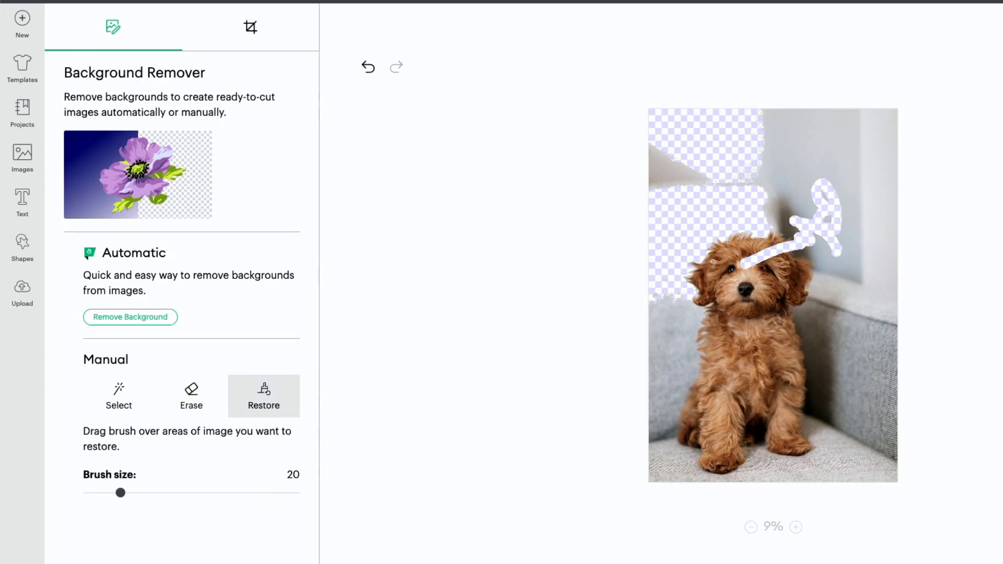
drag(120, 492, 269, 492)
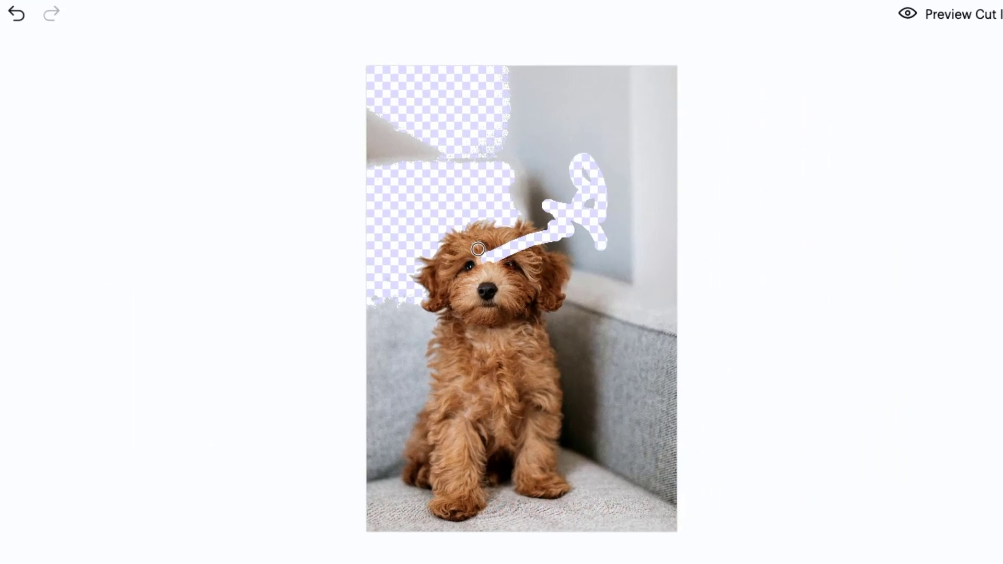
mouse_move(507, 255)
mouse_down()
mouse_move(529, 245)
mouse_move(500, 250)
mouse_up()
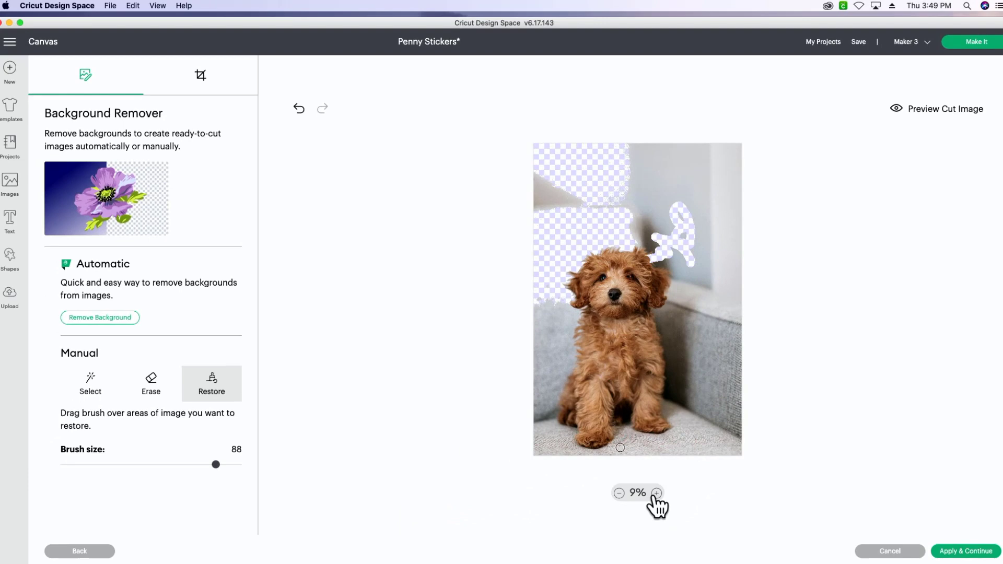
click(657, 493)
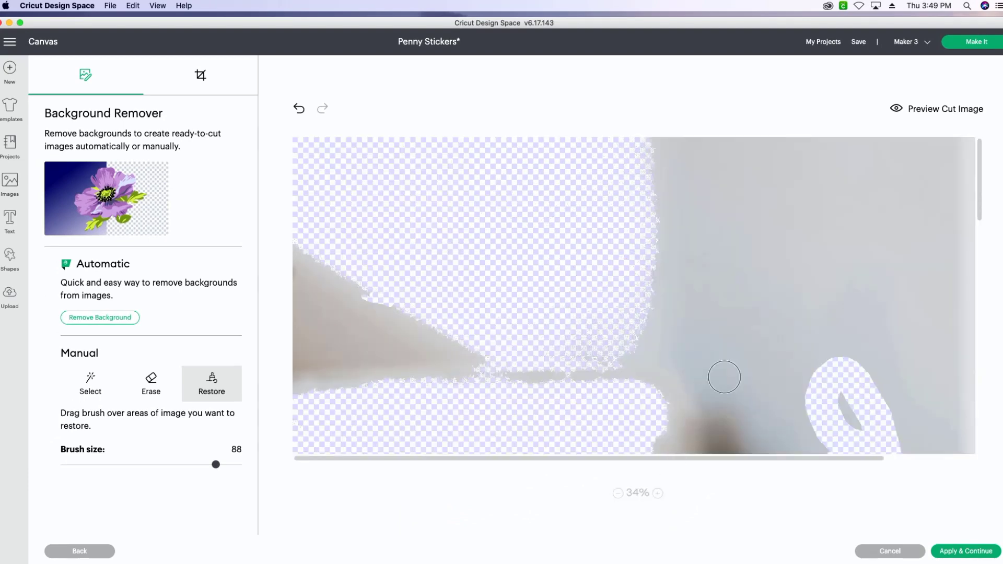
drag(985, 208, 978, 302)
mouse_move(773, 246)
mouse_down()
mouse_move(749, 239)
mouse_move(743, 200)
mouse_move(727, 195)
mouse_move(722, 202)
mouse_move(742, 224)
mouse_move(693, 246)
mouse_move(630, 247)
mouse_up()
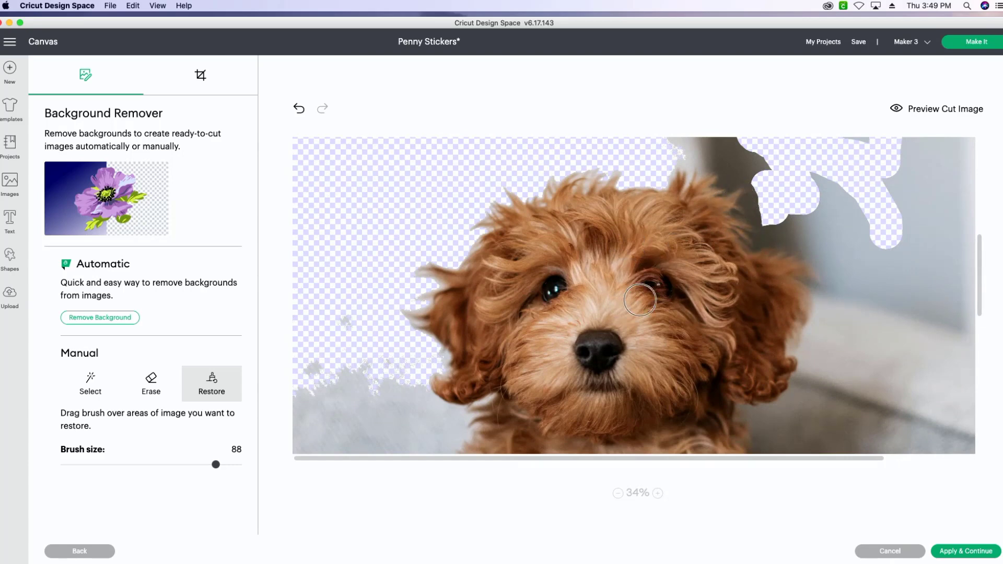
scroll(595, 266, down, 5)
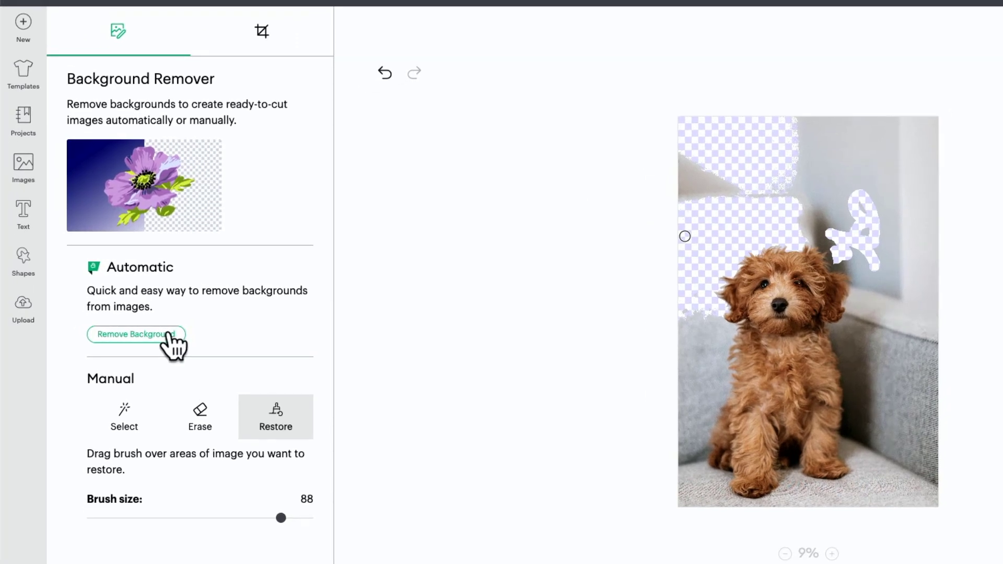
Remove the photo's background automatically and erase the leftover spot between the puppy's front legs with an eraser size of 78.
click(169, 335)
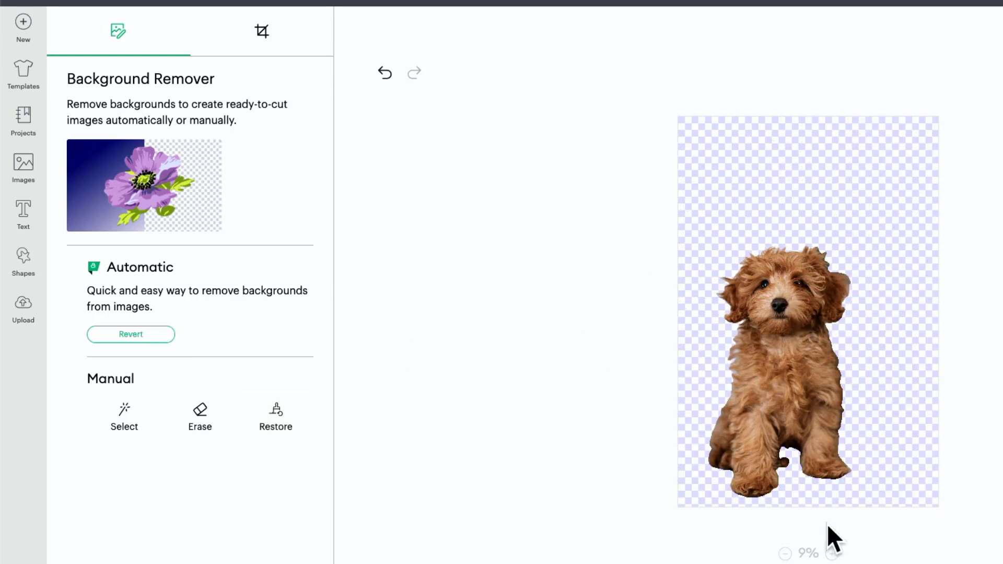
click(832, 553)
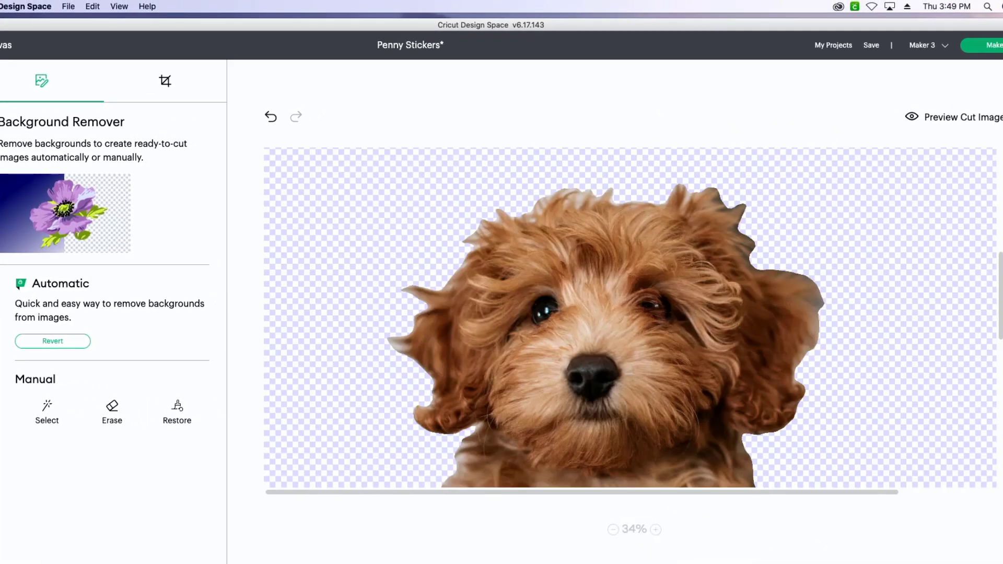
drag(1000, 330, 1000, 474)
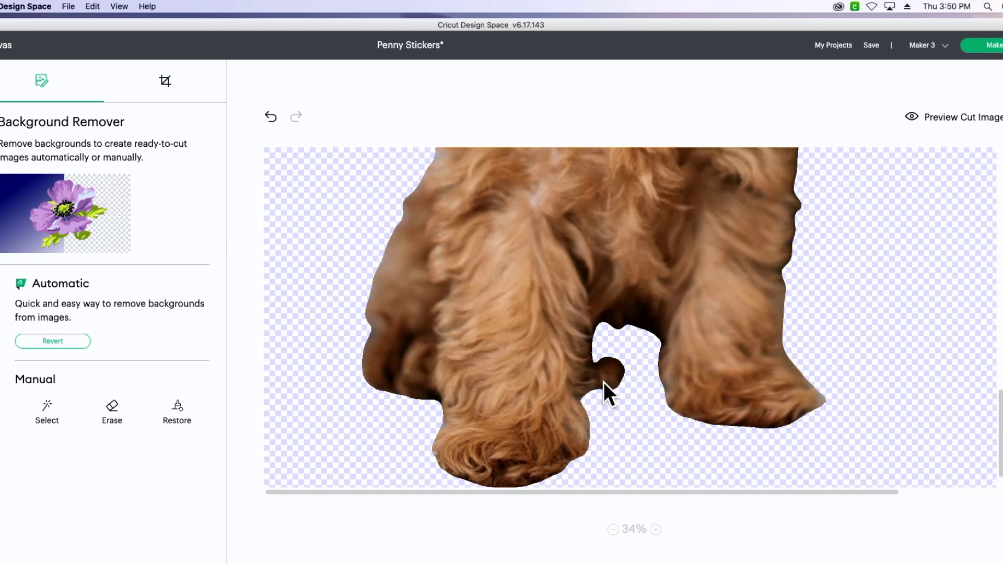
click(111, 417)
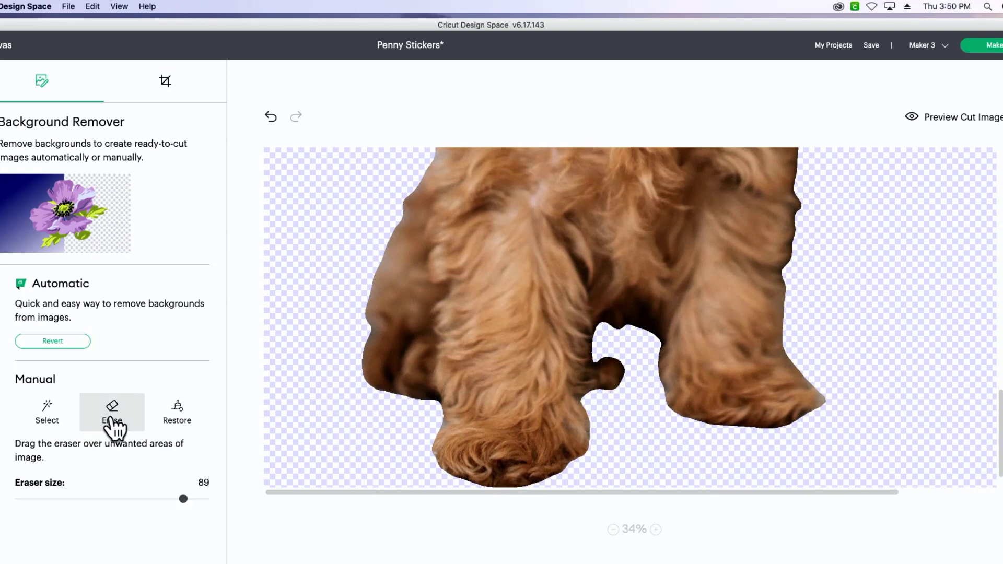
drag(183, 498, 162, 498)
drag(606, 392, 609, 368)
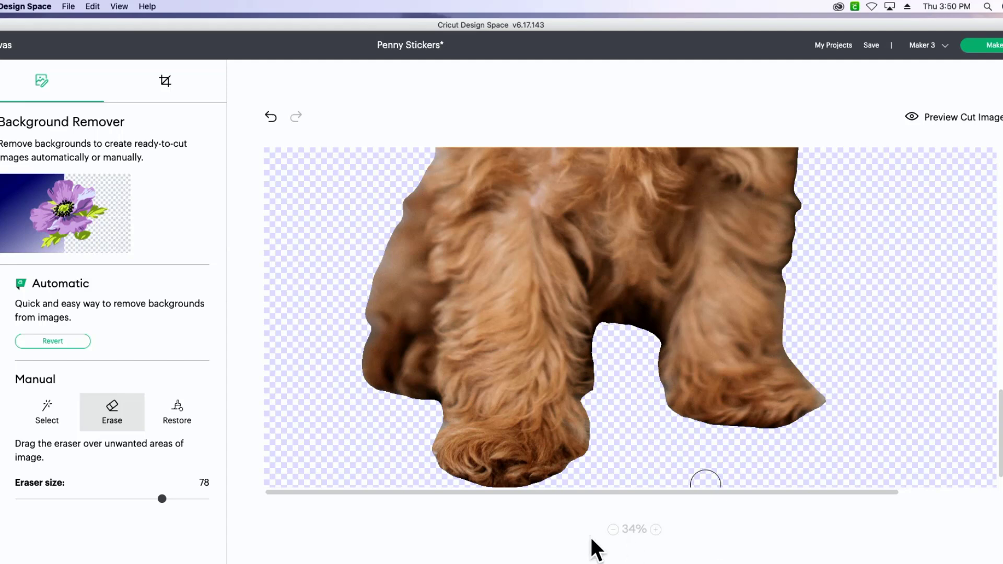
click(614, 529)
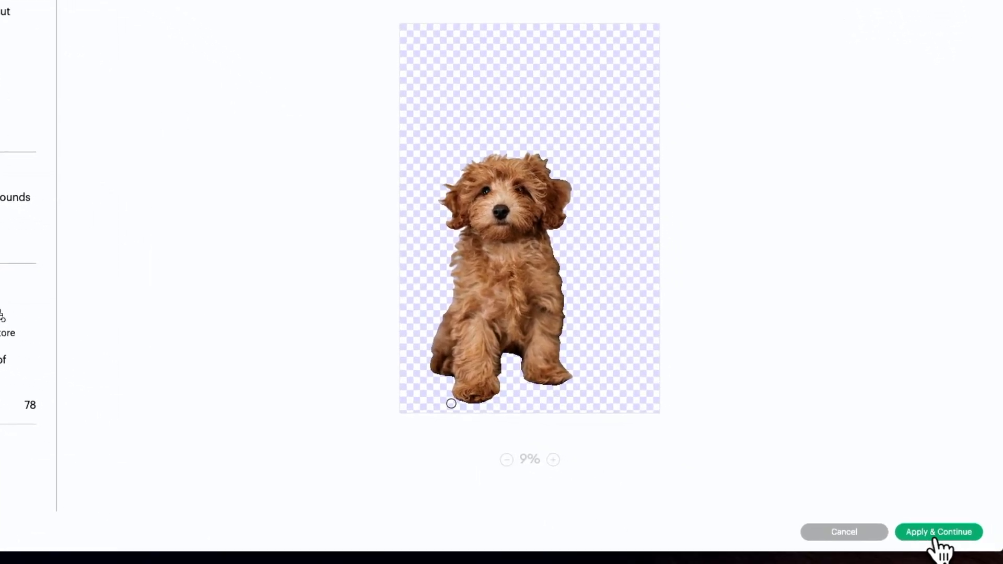
Apply the background edits and upload the puppy as a Print Then Cut image.
click(934, 538)
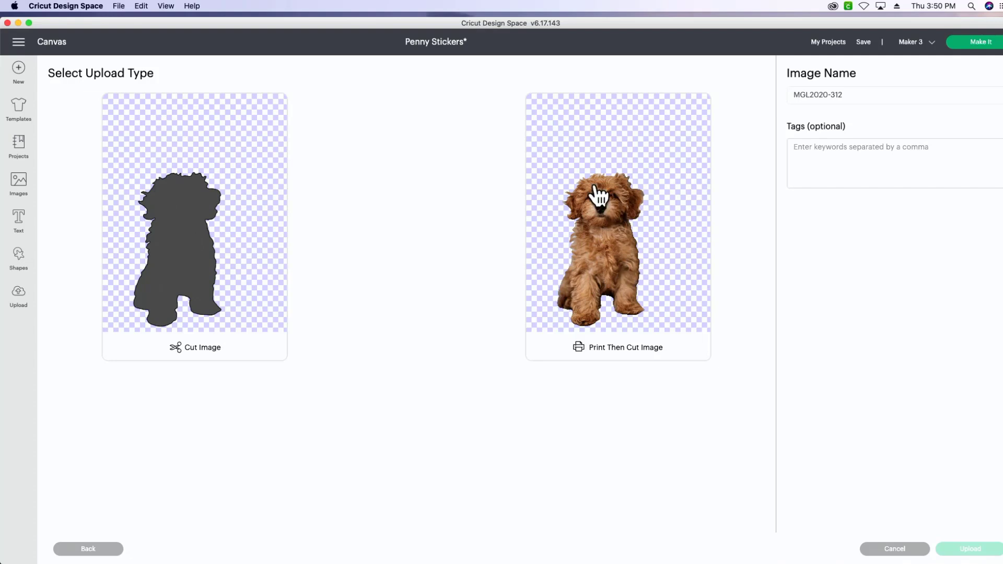
click(624, 343)
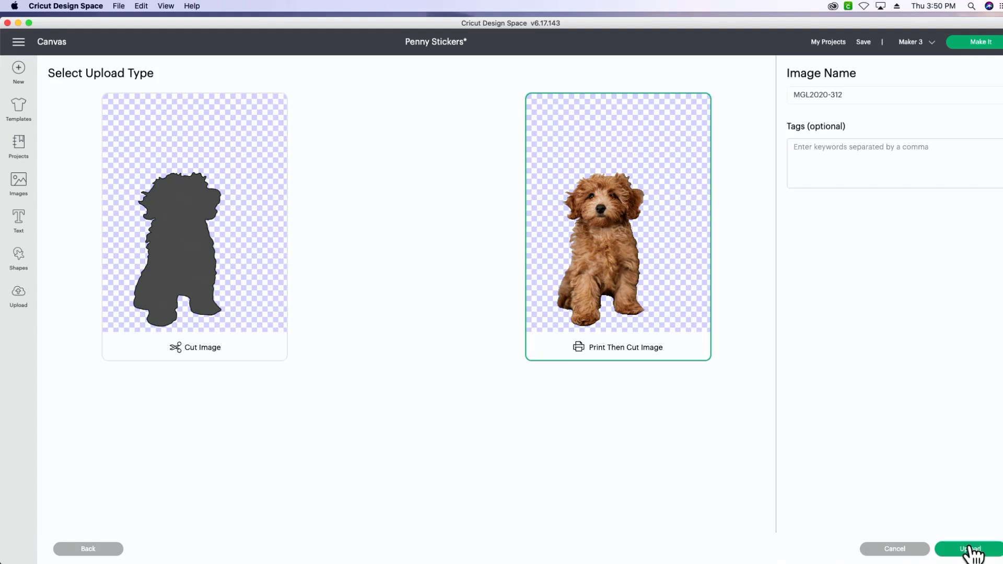
click(970, 549)
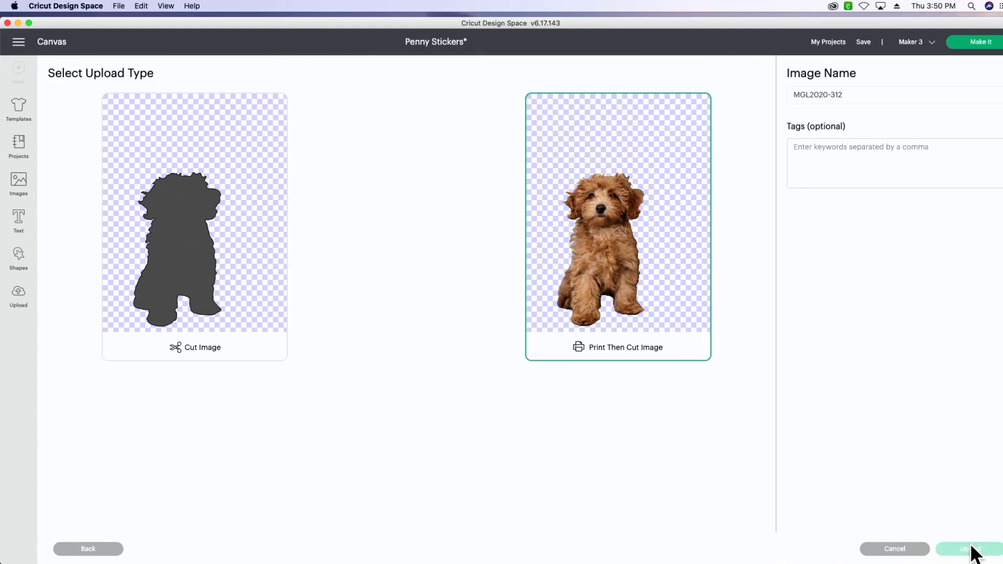
Add the newly uploaded puppy image to the canvas and set its width to 3 inches.
click(98, 443)
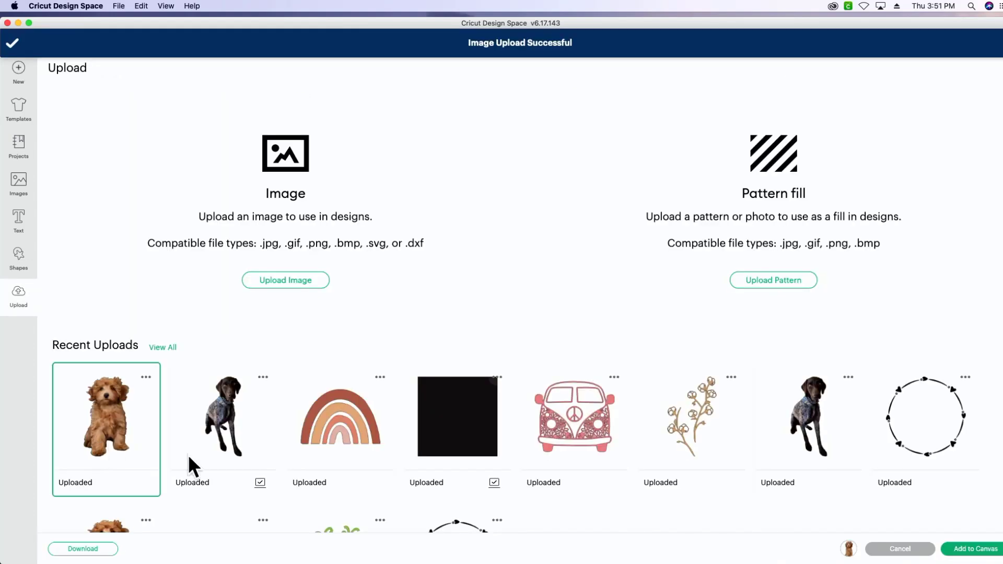
click(987, 549)
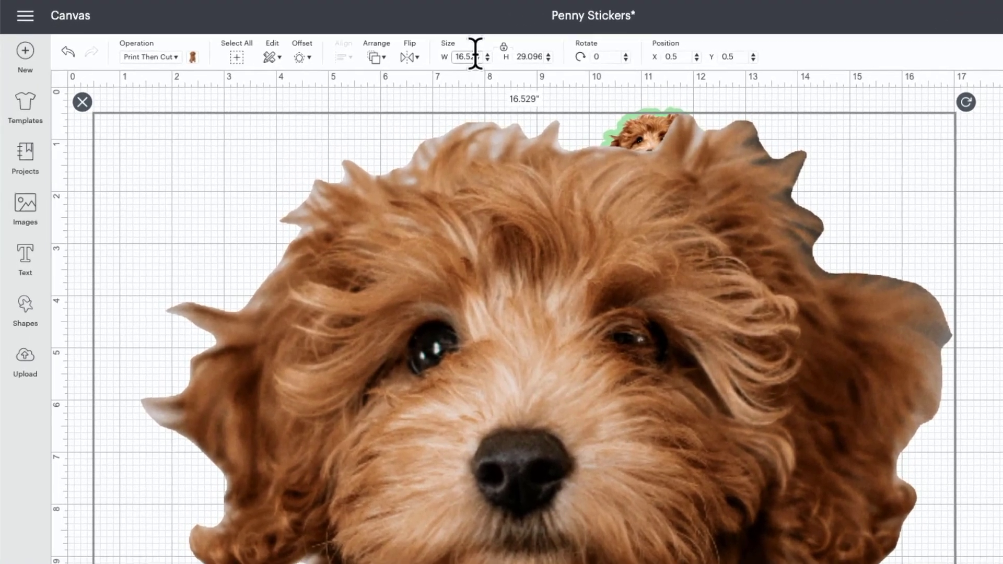
click(349, 72)
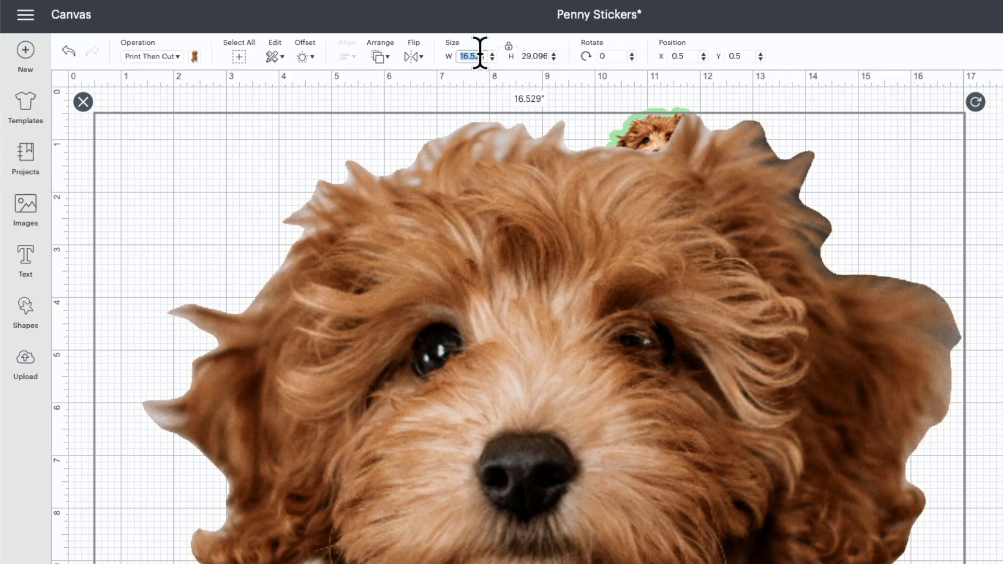
text(3)
key(Return)
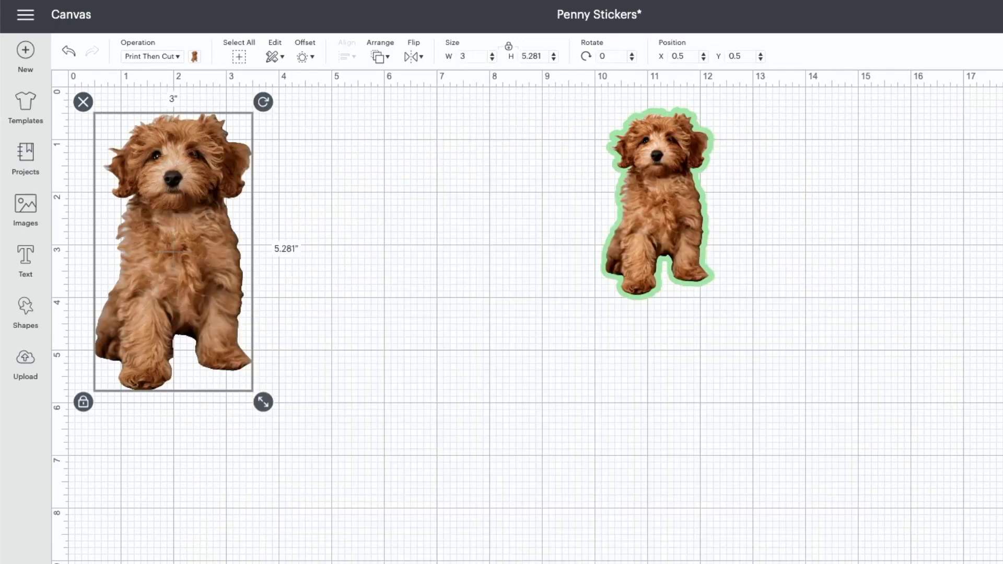
Move the new puppy to about X 7.8, Y 0.875 and shift the green-outlined puppy sticker farther right on the canvas.
drag(182, 262, 293, 277)
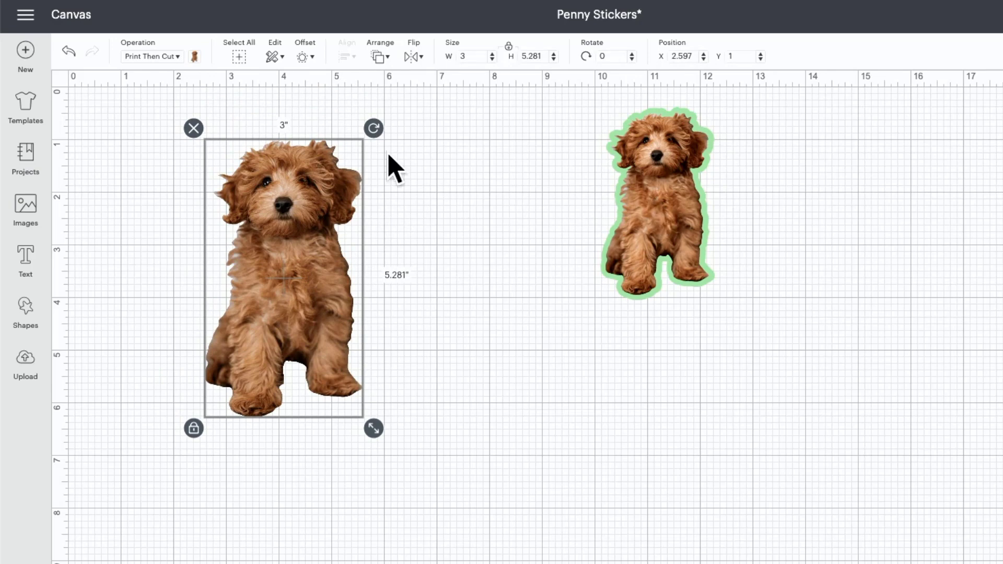
click(302, 57)
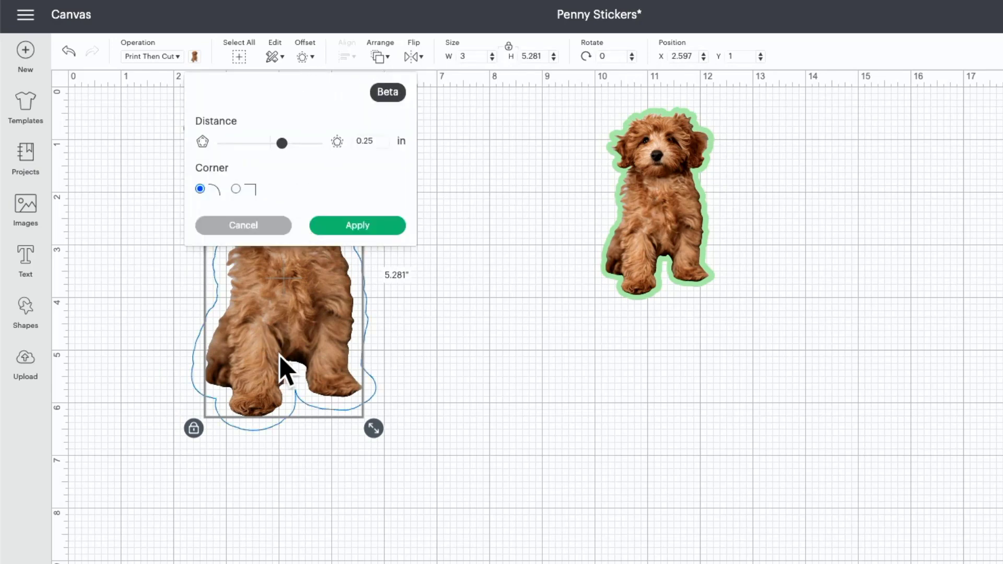
click(453, 320)
drag(327, 317, 575, 378)
drag(662, 149, 921, 162)
drag(539, 298, 541, 229)
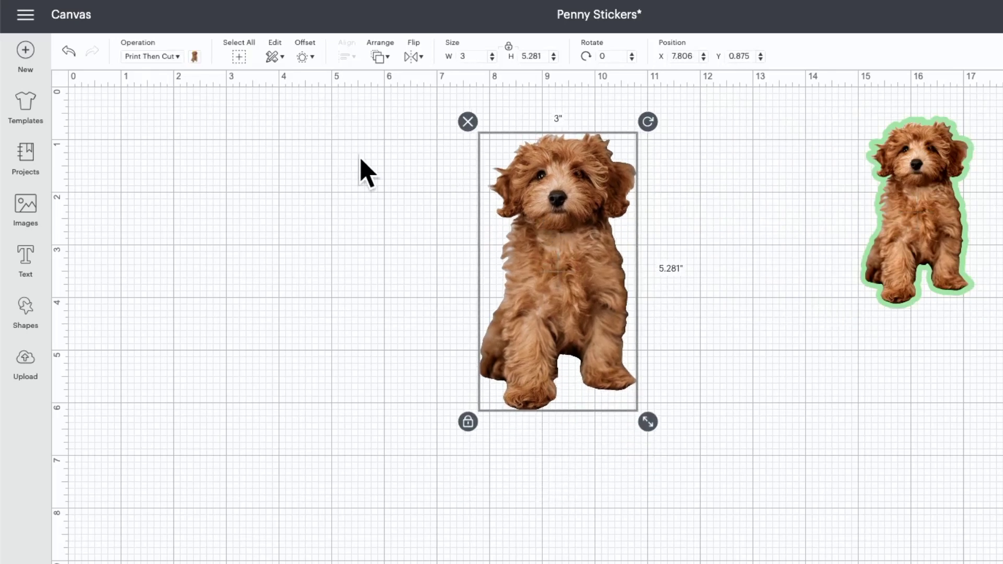
Create a 0.153 in offset with rounded corners around the new puppy image.
click(302, 58)
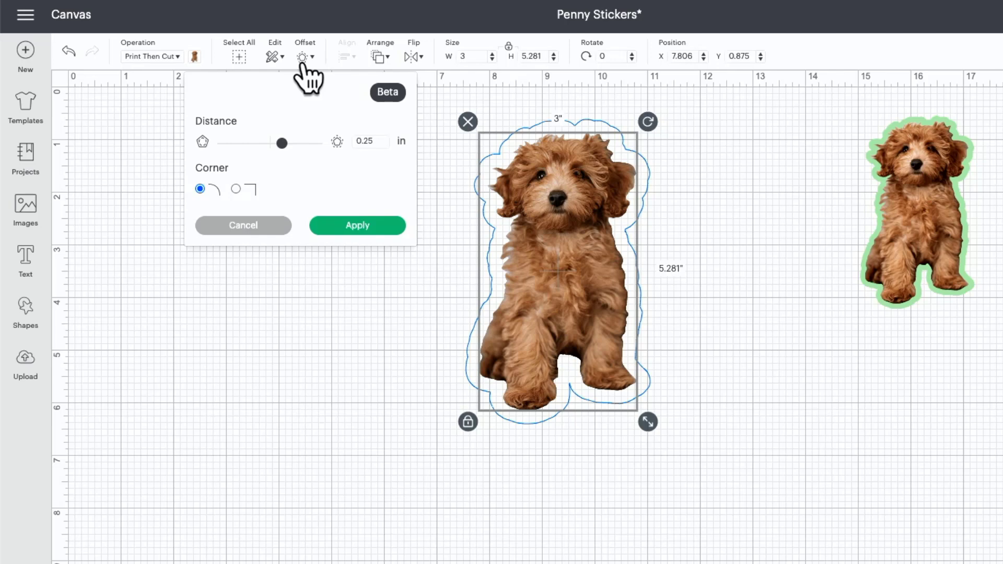
drag(282, 146, 288, 146)
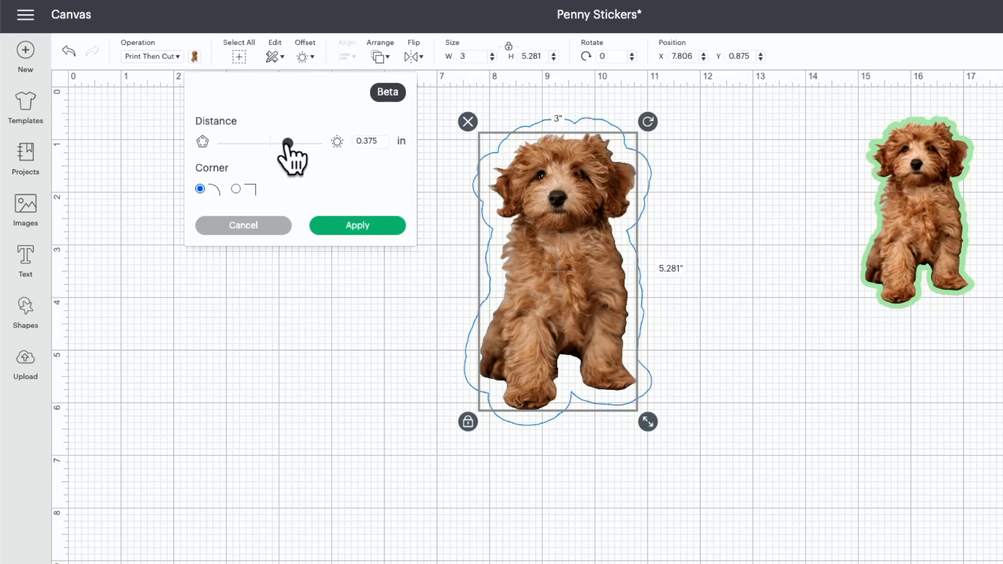
drag(288, 146, 279, 147)
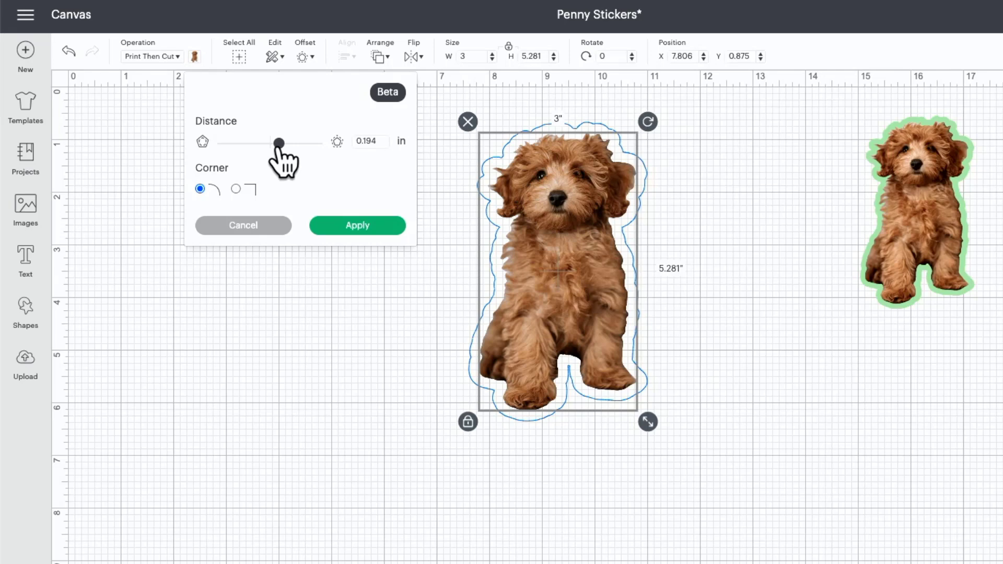
drag(278, 146, 277, 147)
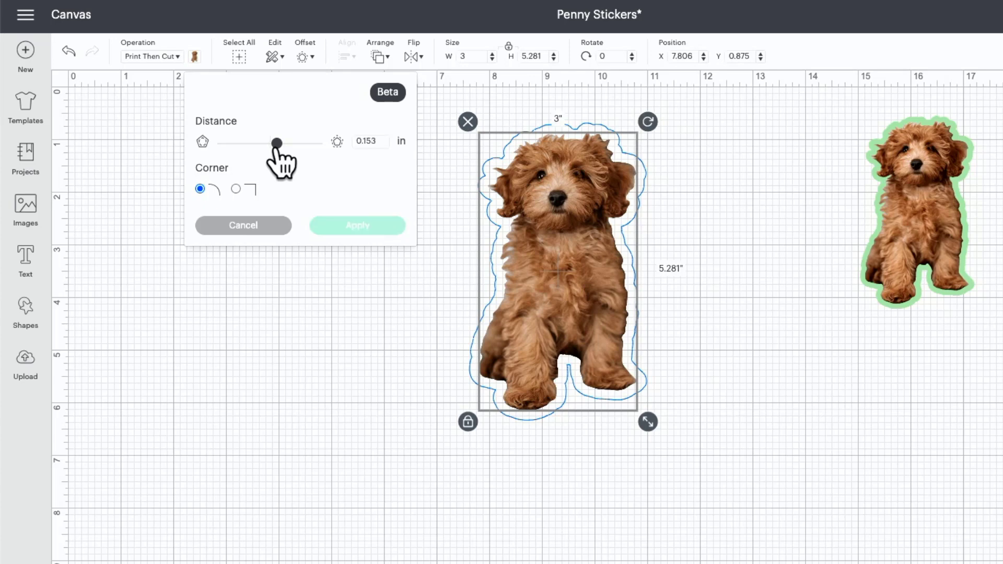
click(356, 225)
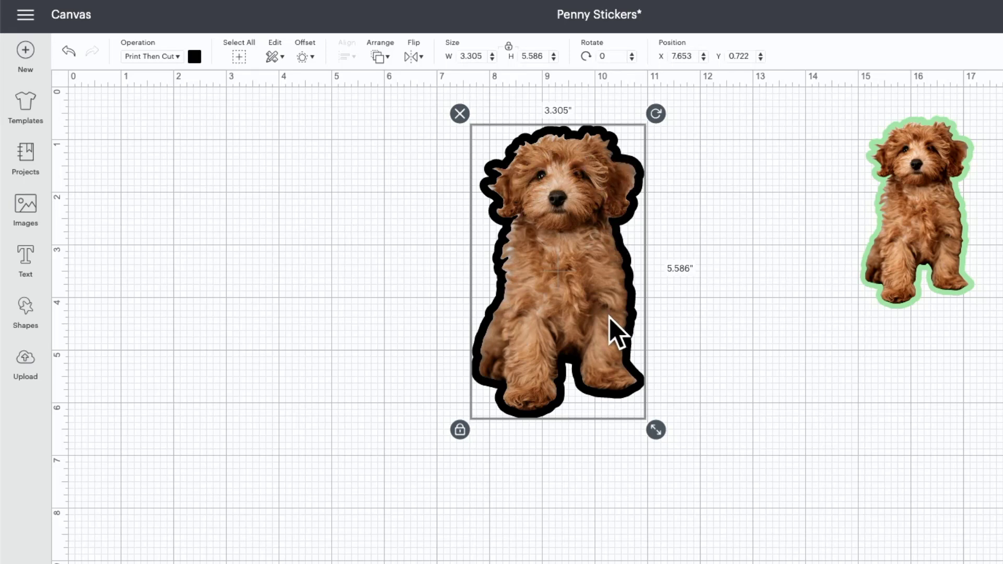
Recolor the black offset around the new puppy to light green (#a5d6a7).
click(194, 56)
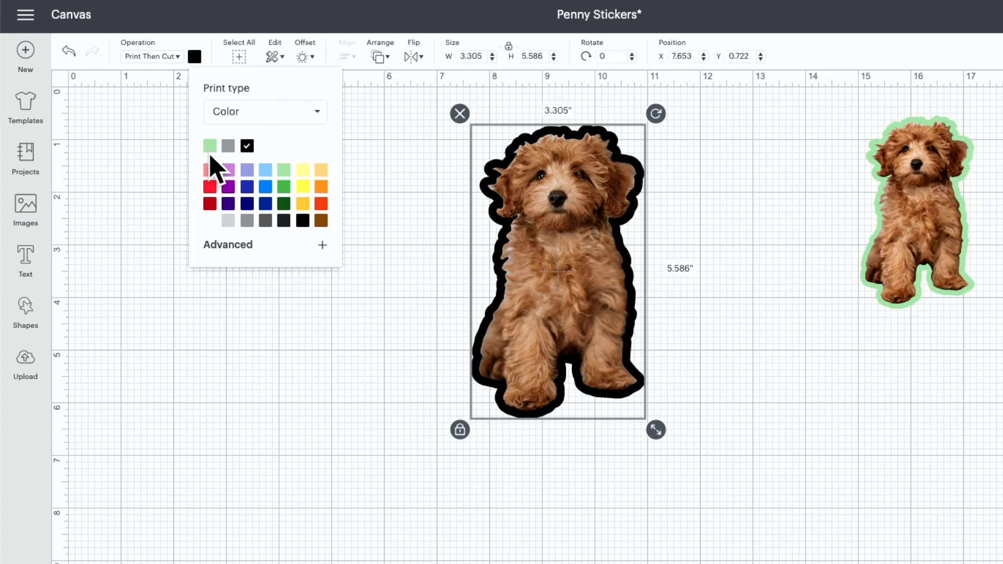
click(286, 171)
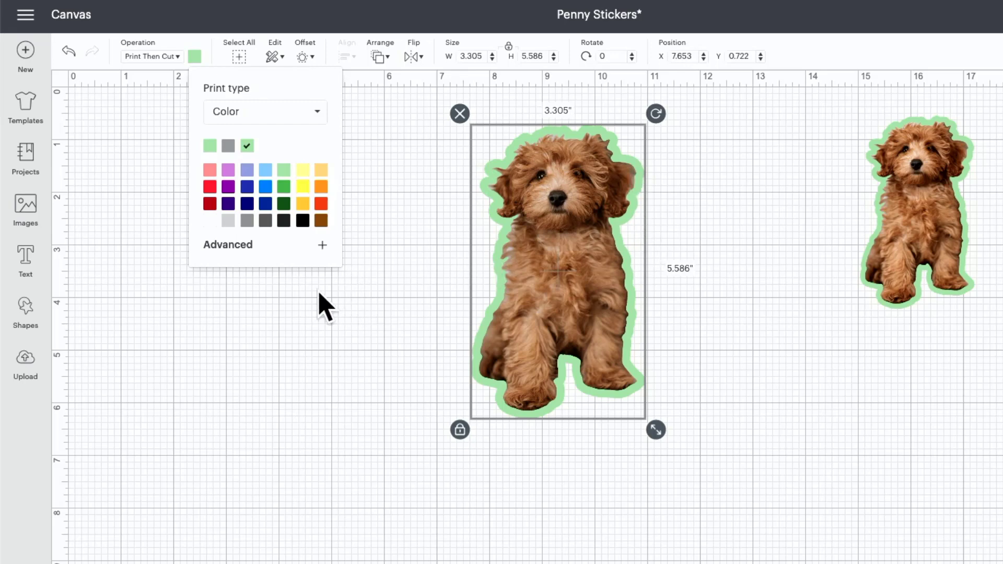
click(276, 255)
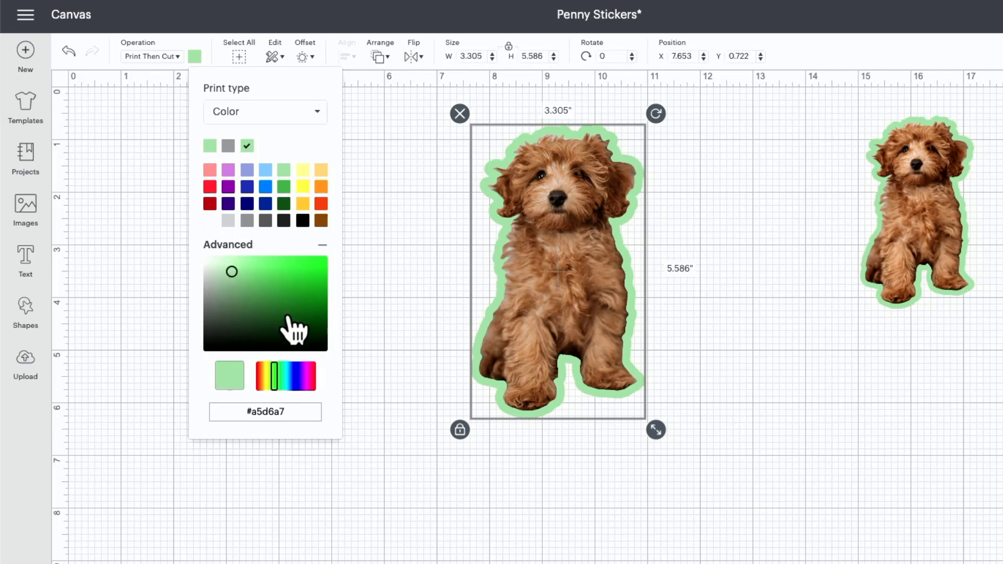
click(372, 236)
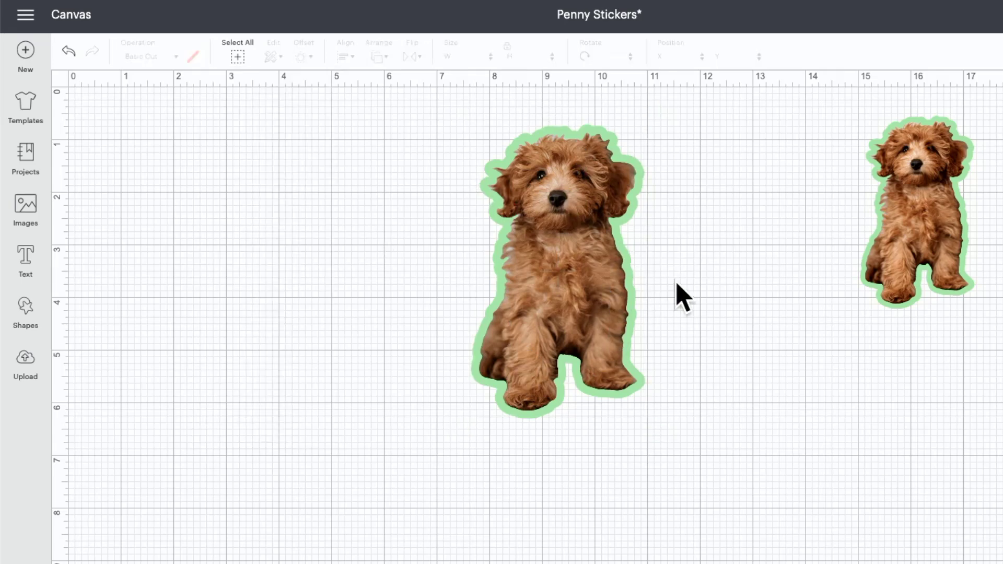
Center the new puppy image and its green offset on each other and flatten them into one Print Then Cut image.
click(587, 274)
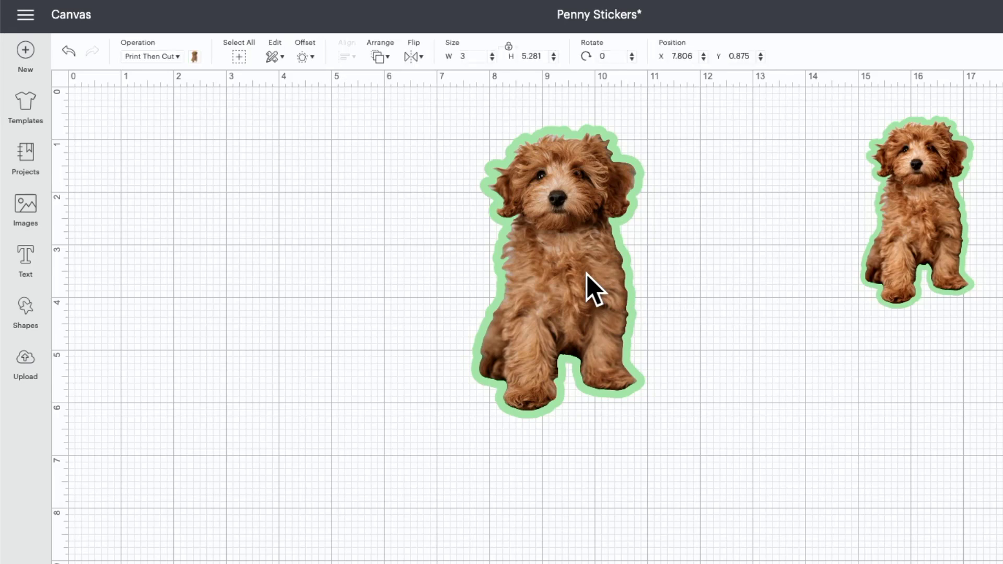
mouse_move(587, 275)
mouse_down()
mouse_move(497, 295)
mouse_move(606, 292)
mouse_move(481, 320)
mouse_move(598, 282)
mouse_move(573, 281)
mouse_move(591, 291)
mouse_move(587, 274)
mouse_up()
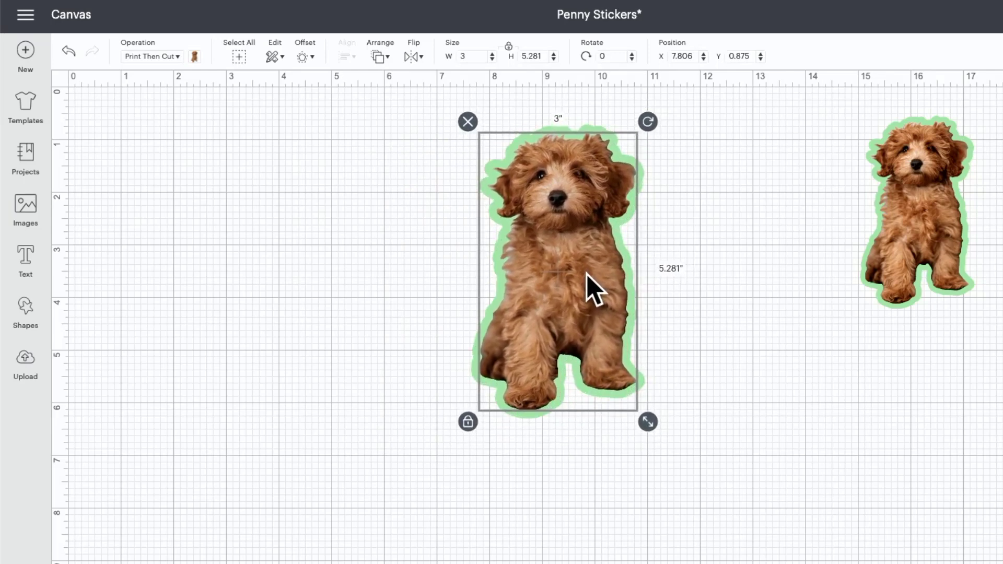
click(398, 262)
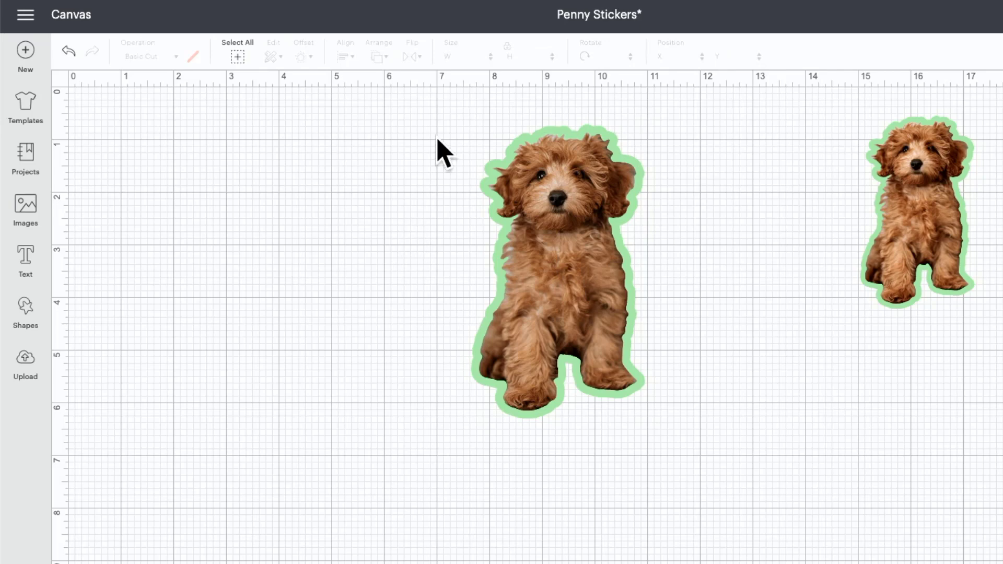
drag(451, 120, 613, 253)
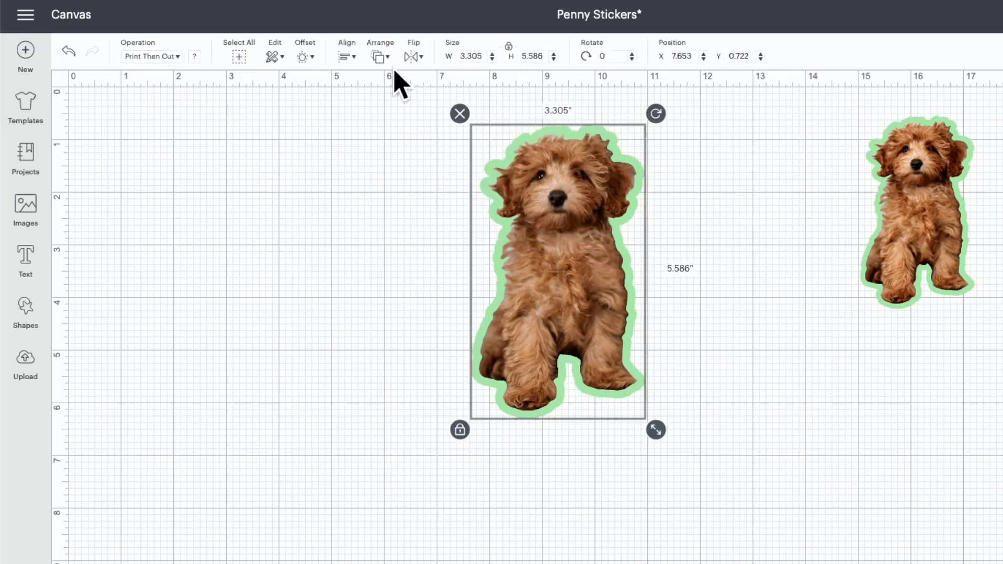
click(346, 58)
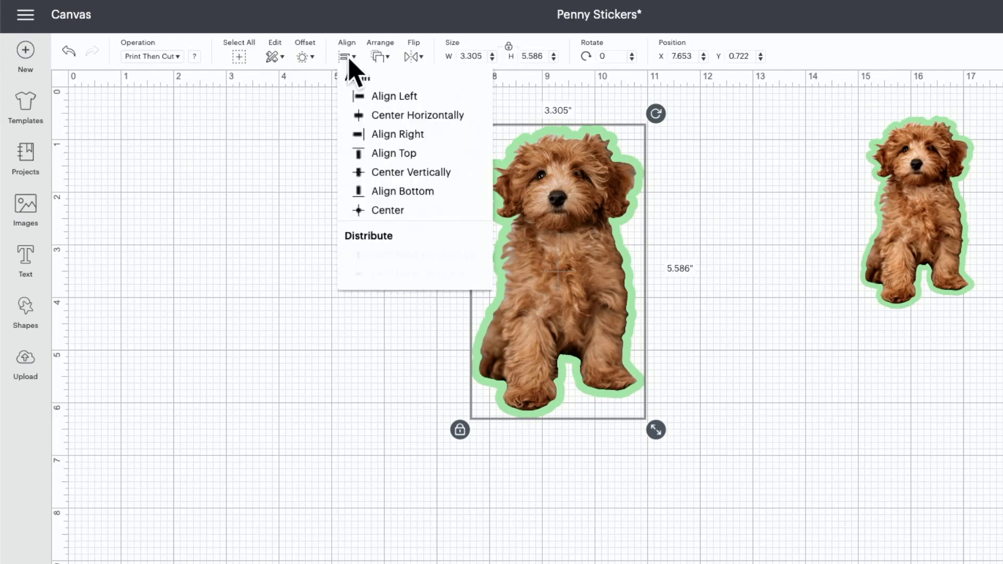
click(377, 211)
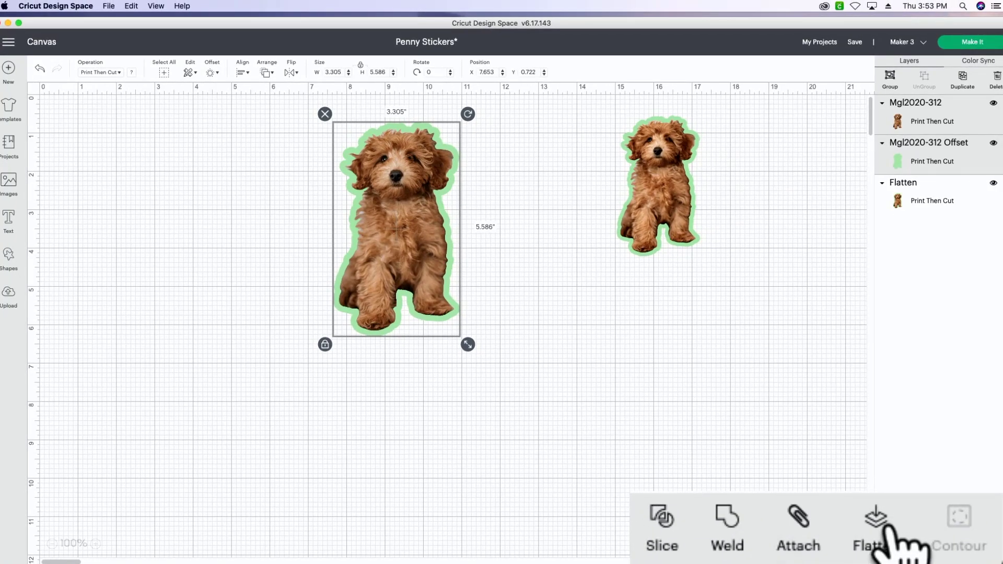
click(887, 527)
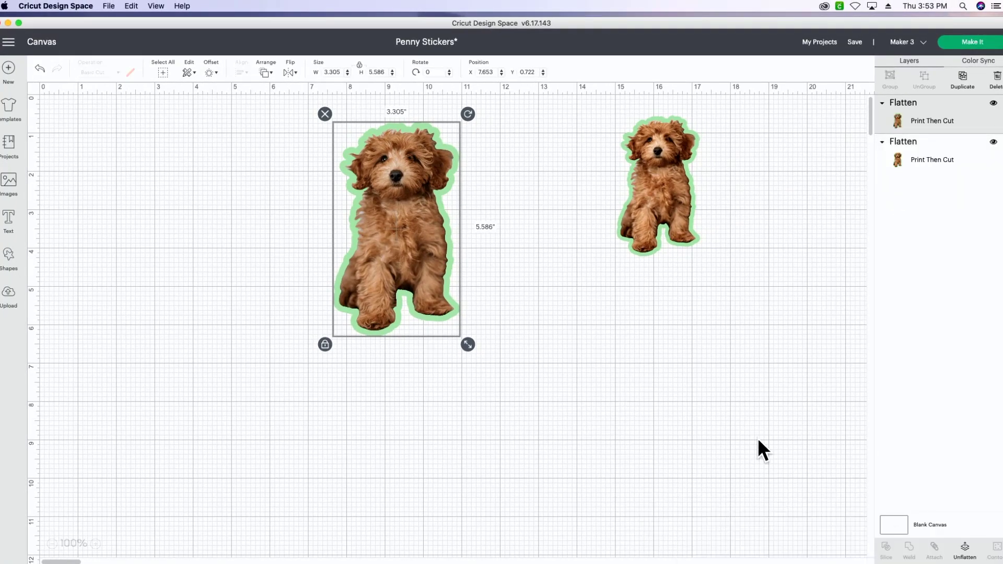
Delete the larger flattened puppy sticker and move the remaining smaller one to about X 0.195, Y 0.181.
drag(391, 253, 240, 255)
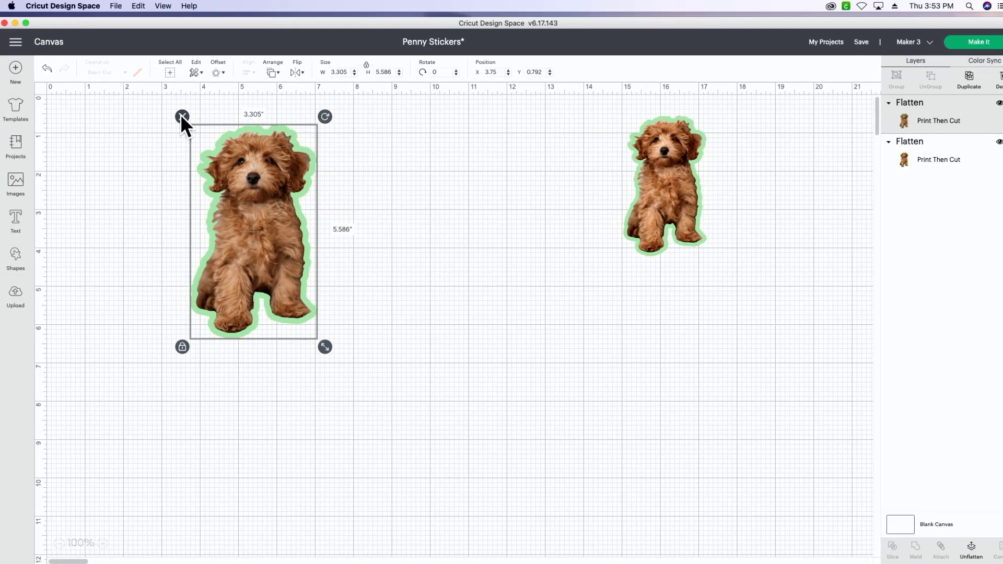
click(182, 116)
drag(669, 171, 101, 157)
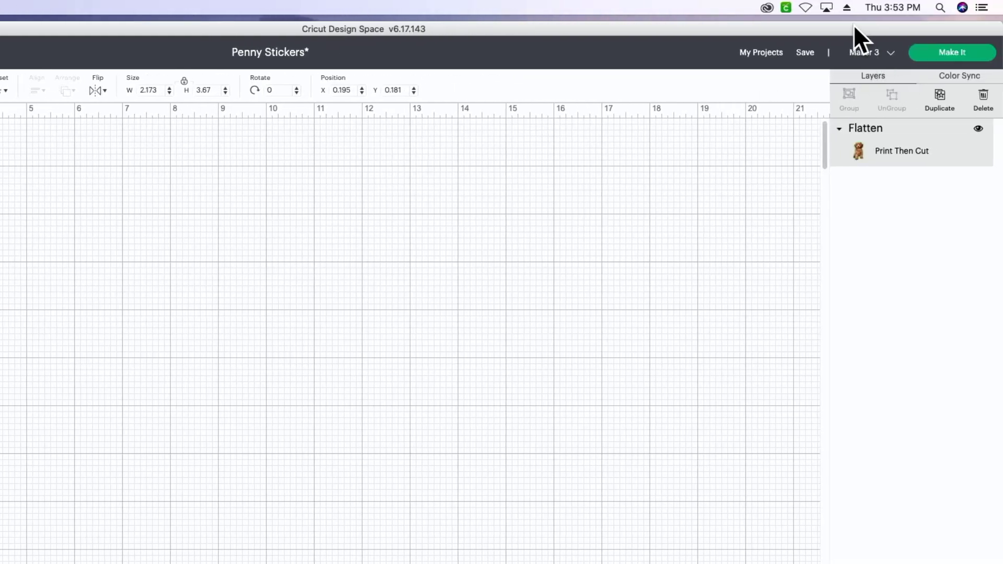
Send the sticker to be made with Maker 3 as the machine and continue past the mat preview.
click(869, 57)
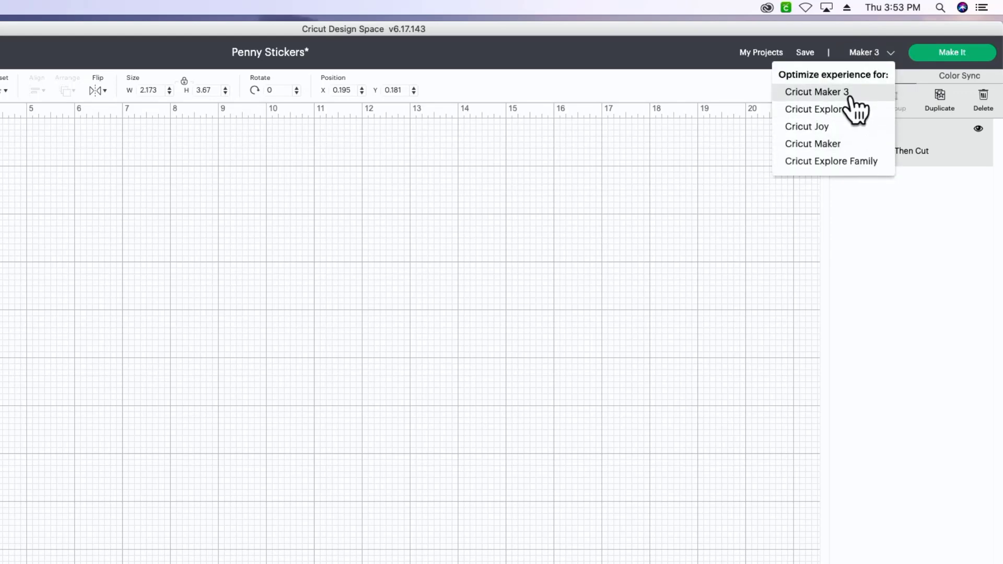
click(869, 52)
click(958, 49)
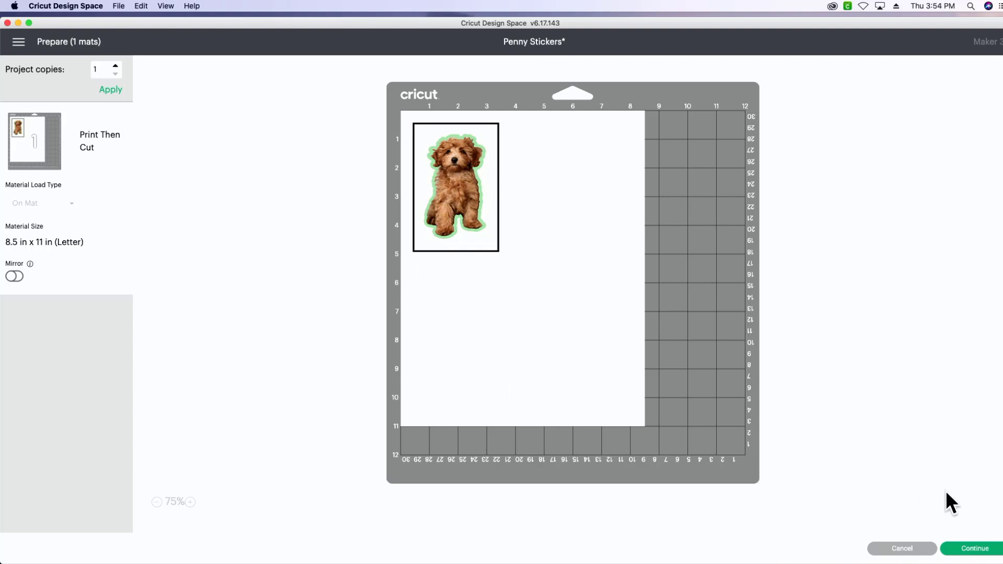
click(966, 549)
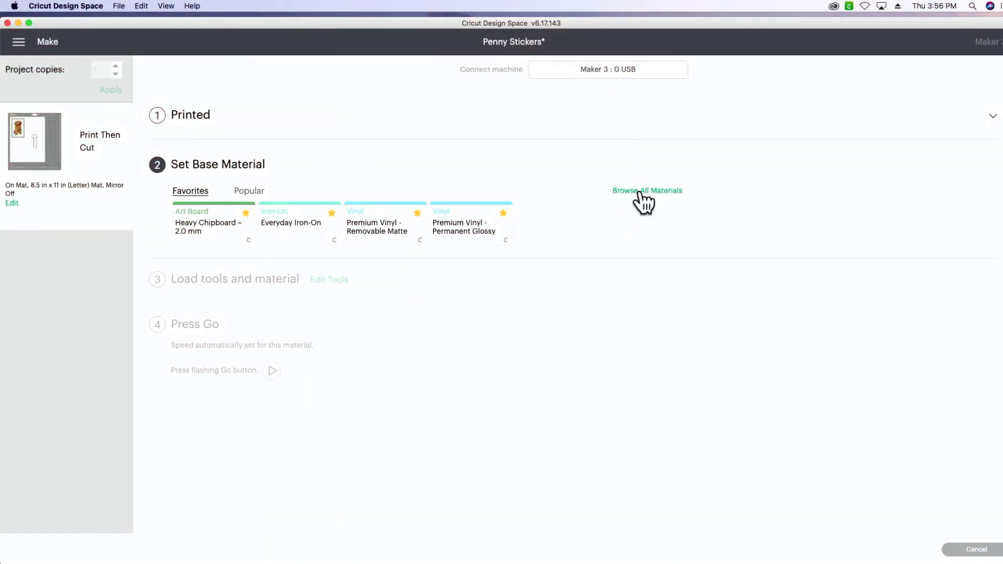
Find "printable sticker paper" among all materials, set Printable Sticker Paper (White) as the base material, and set its pressure to More.
click(640, 191)
click(661, 91)
text(printable)
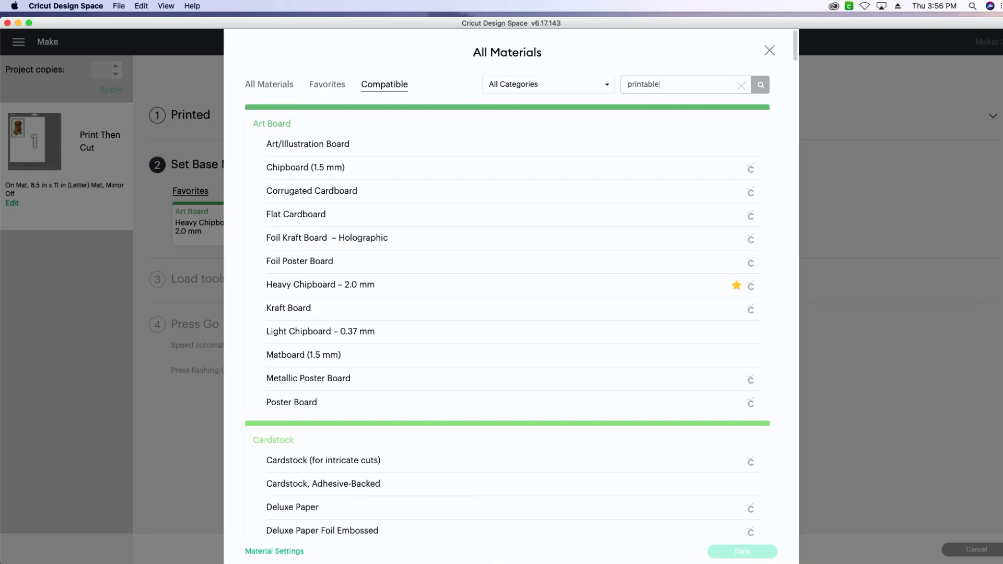
text( sticker paper)
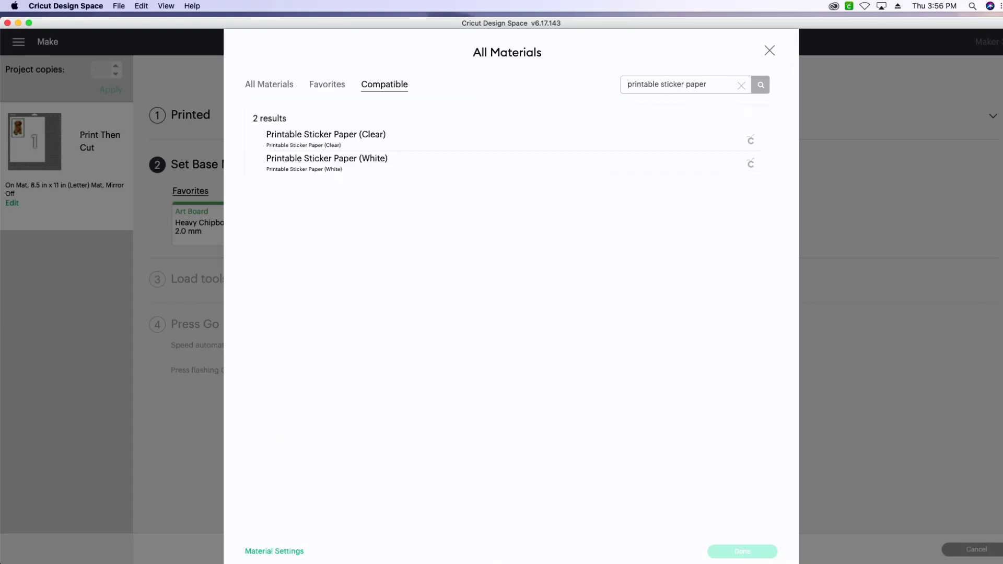
click(554, 168)
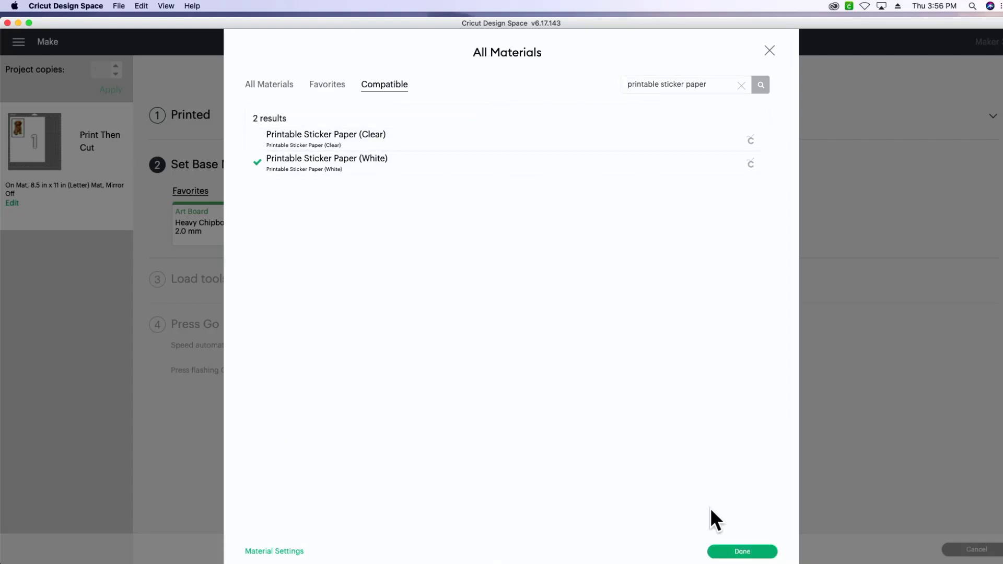
click(727, 554)
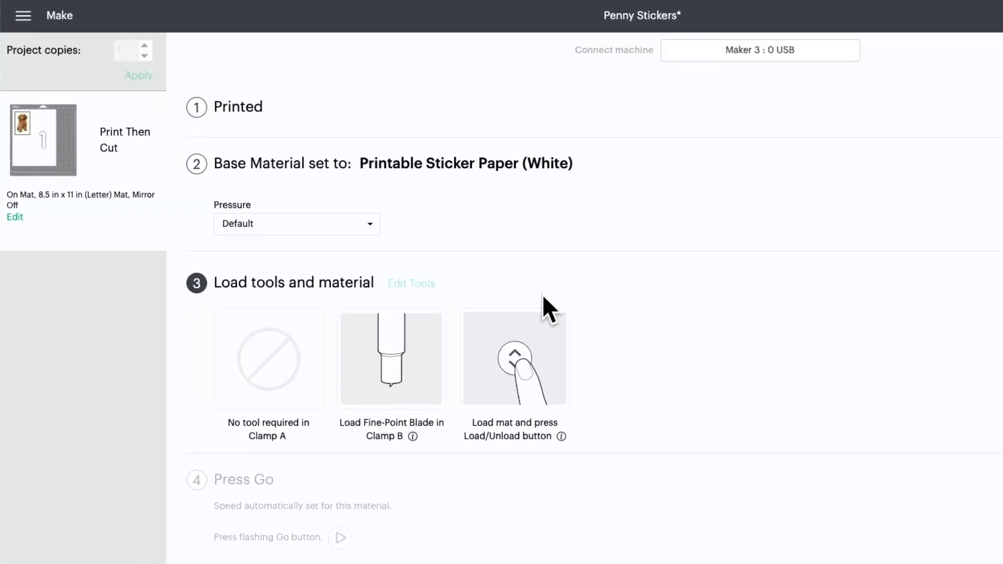
click(307, 223)
click(308, 245)
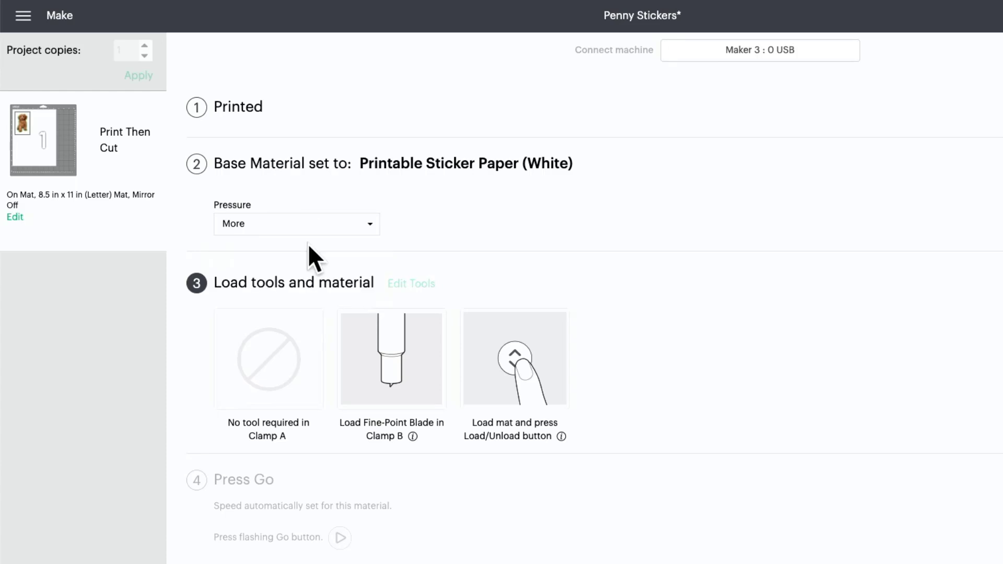